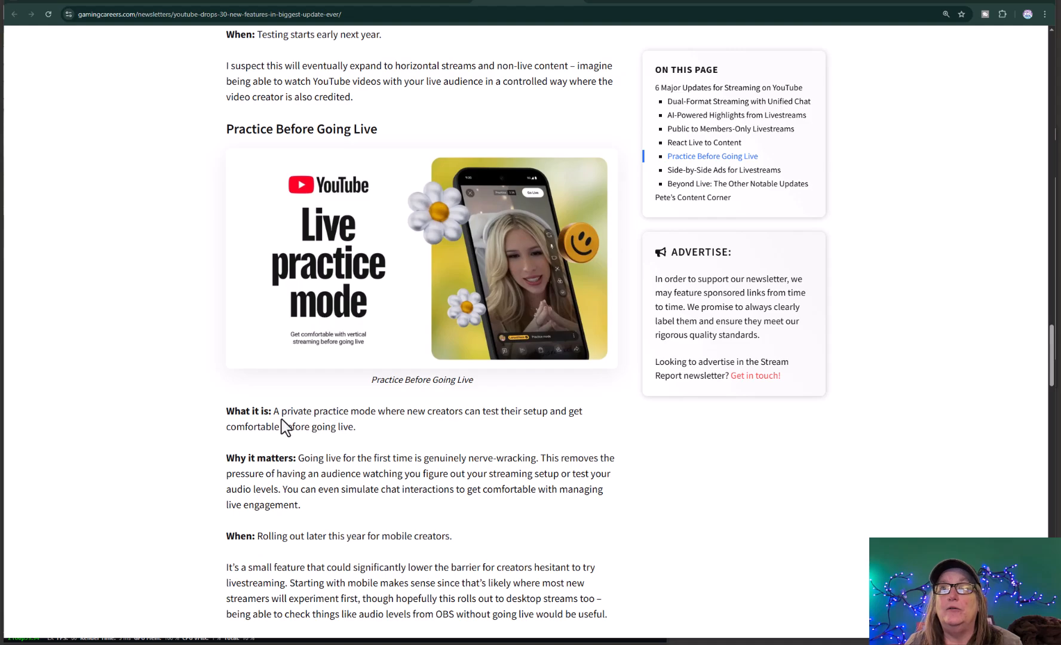
Highlight the article's description of the private practice mode, and switch to vMix and vMix Social
{"action": "left_click_drag", "start_coordinate": [279, 411], "coordinate": [391, 438]}
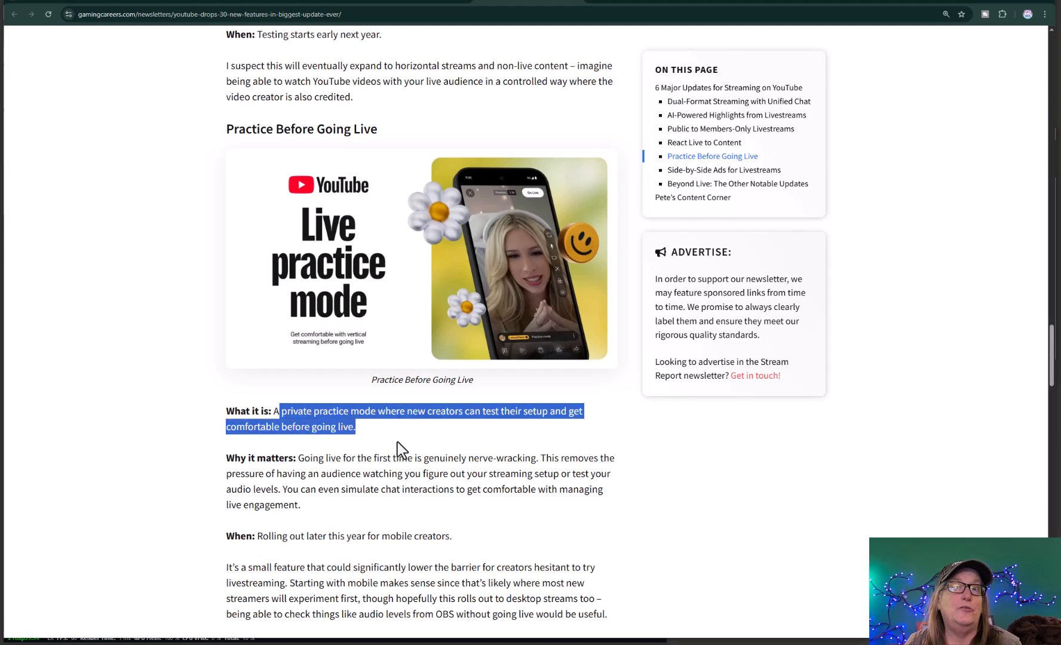
{"action": "left_click", "coordinate": [397, 497]}
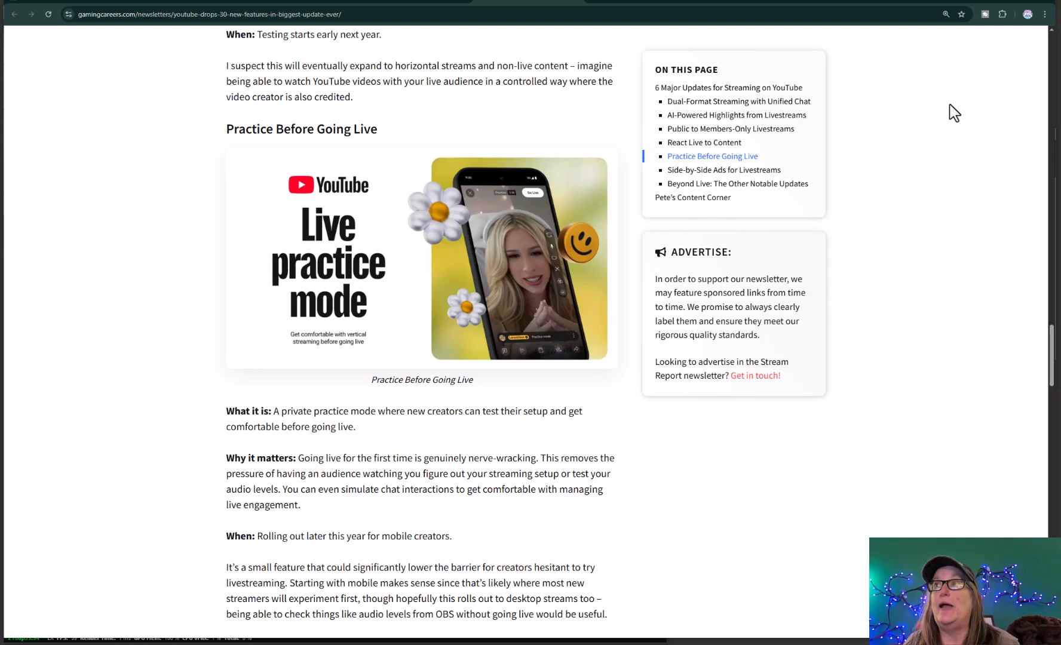
{"action": "left_click", "coordinate": [999, 1]}
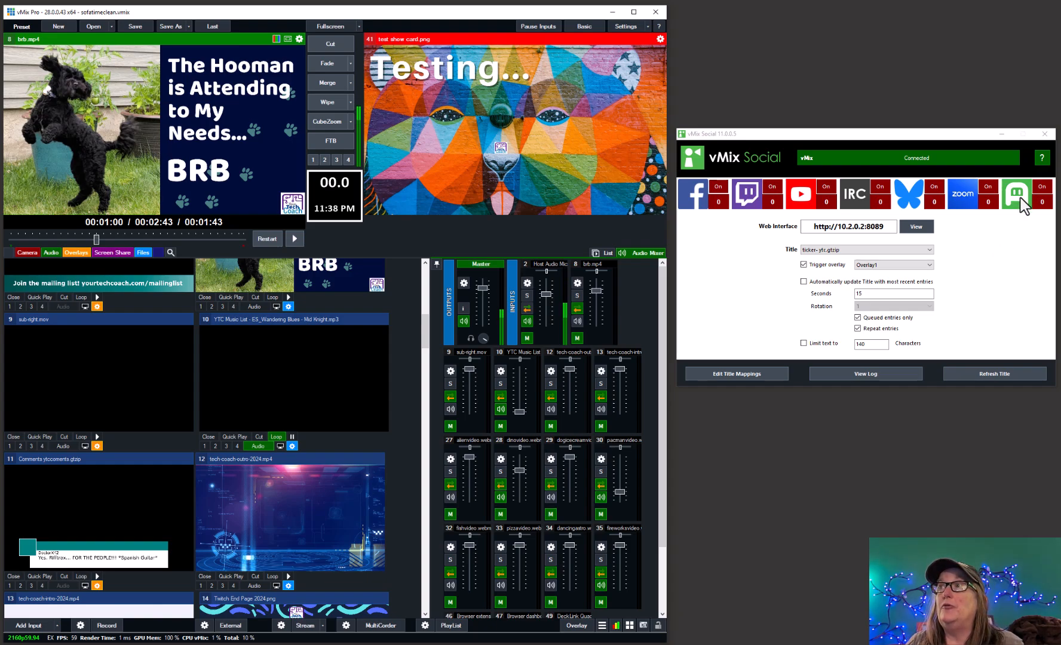
Turn on the green ghost-icon comment source in vMix Social and open its web interface
{"action": "left_click", "coordinate": [1041, 192]}
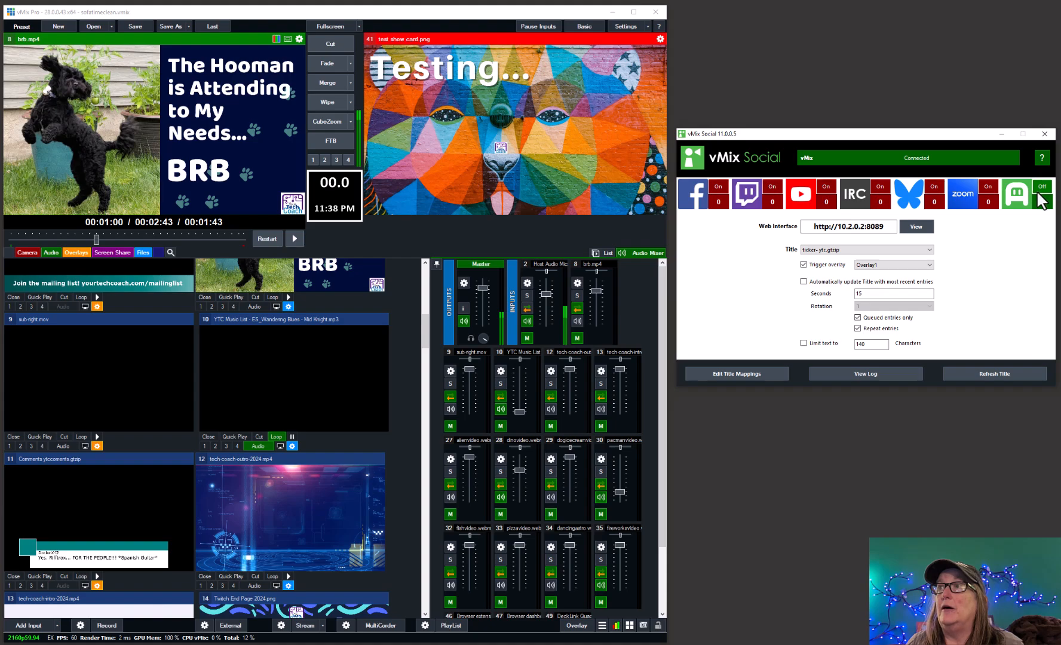
{"action": "left_click", "coordinate": [923, 227]}
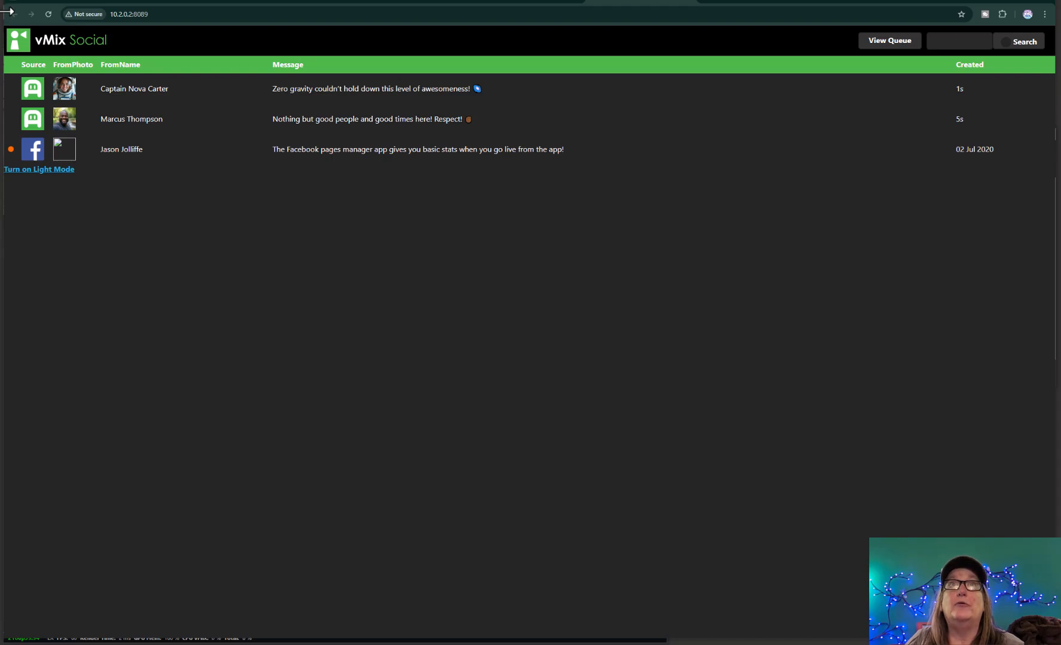
Shrink the web interface browser and arrange it below the vMix Social window, with both windows beside the main vMix mixer
{"action": "left_click_drag", "start_coordinate": [3, 11], "coordinate": [475, 12]}
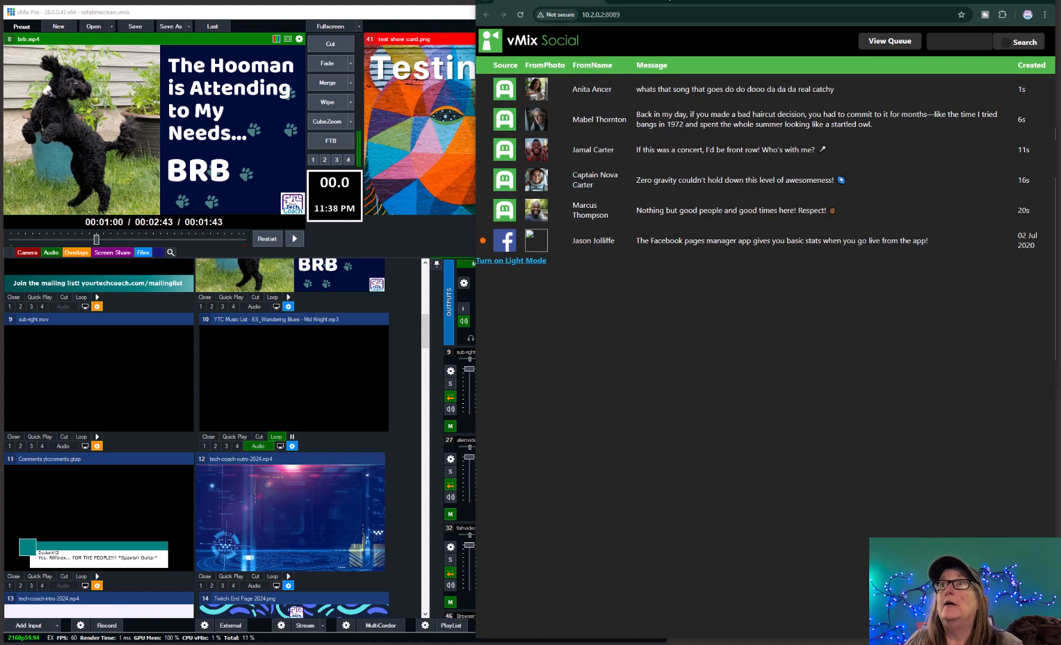
{"action": "left_click_drag", "start_coordinate": [685, 3], "coordinate": [686, 262]}
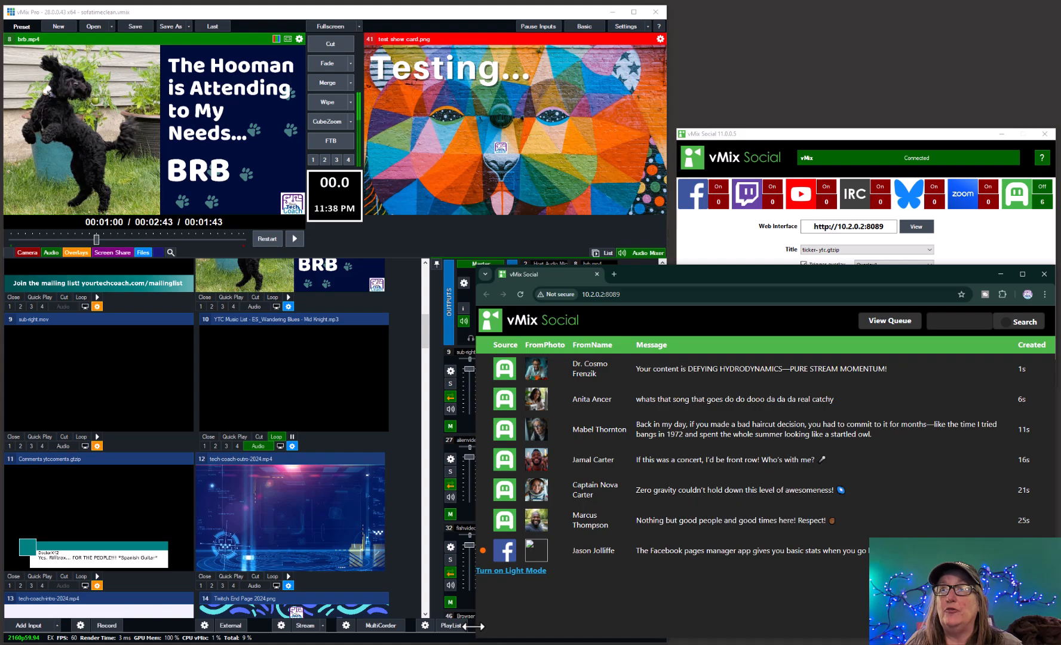
{"action": "left_click_drag", "start_coordinate": [476, 627], "coordinate": [575, 627]}
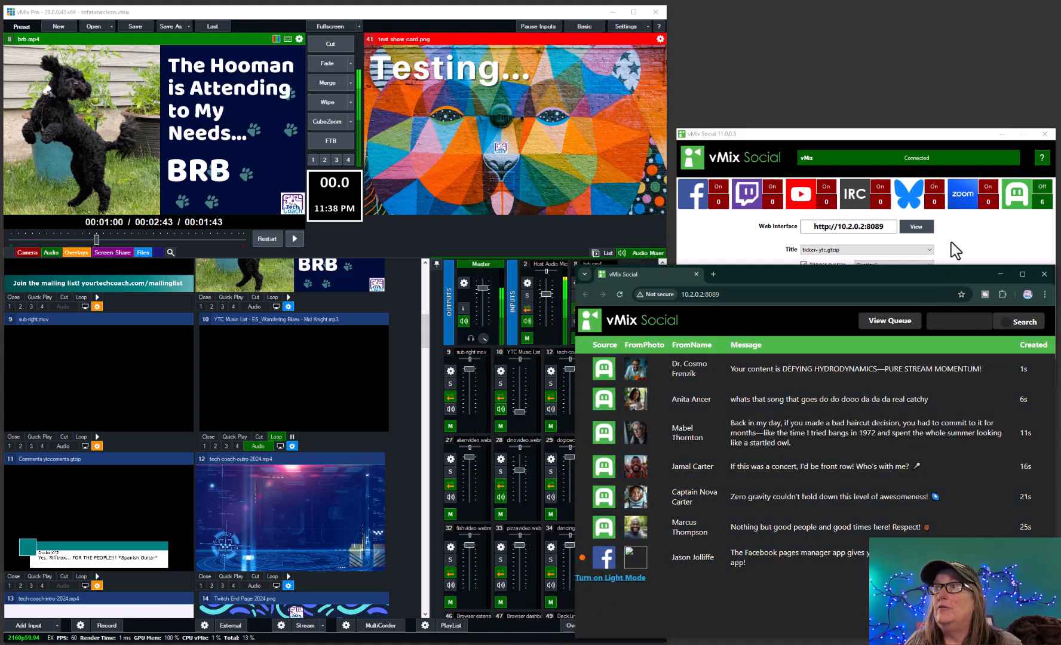
{"action": "left_click_drag", "start_coordinate": [956, 135], "coordinate": [946, 42]}
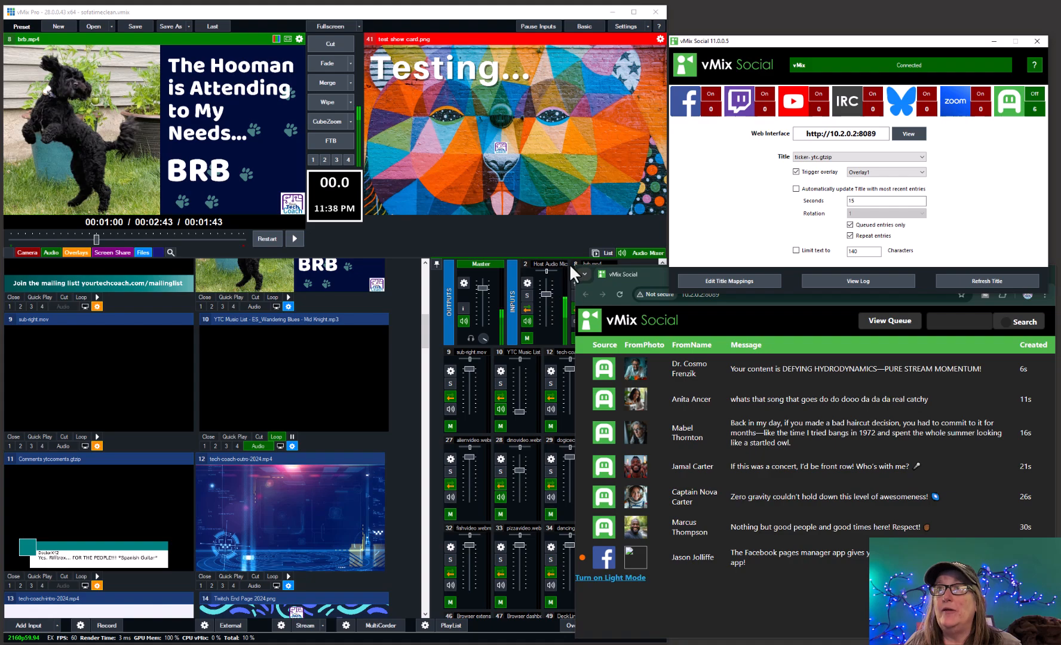
{"action": "left_click_drag", "start_coordinate": [578, 270], "coordinate": [670, 306]}
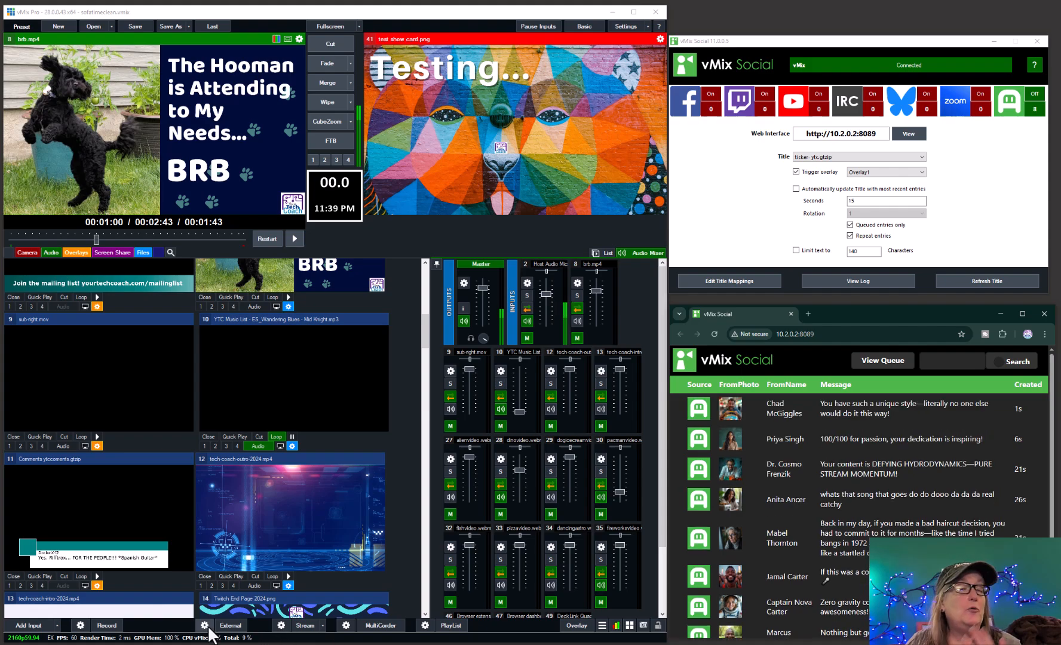
Review the MP4 recording settings without changing them, and start recording to ytctwitchcapture.mp4
{"action": "left_click", "coordinate": [81, 625]}
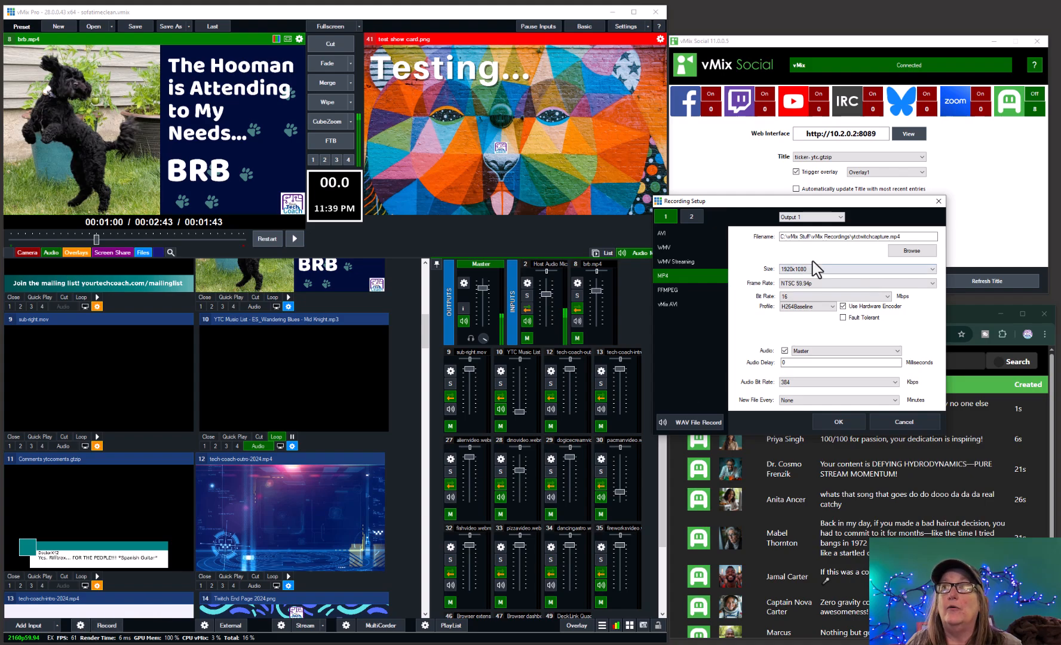
{"action": "left_click_drag", "start_coordinate": [792, 206], "coordinate": [563, 207]}
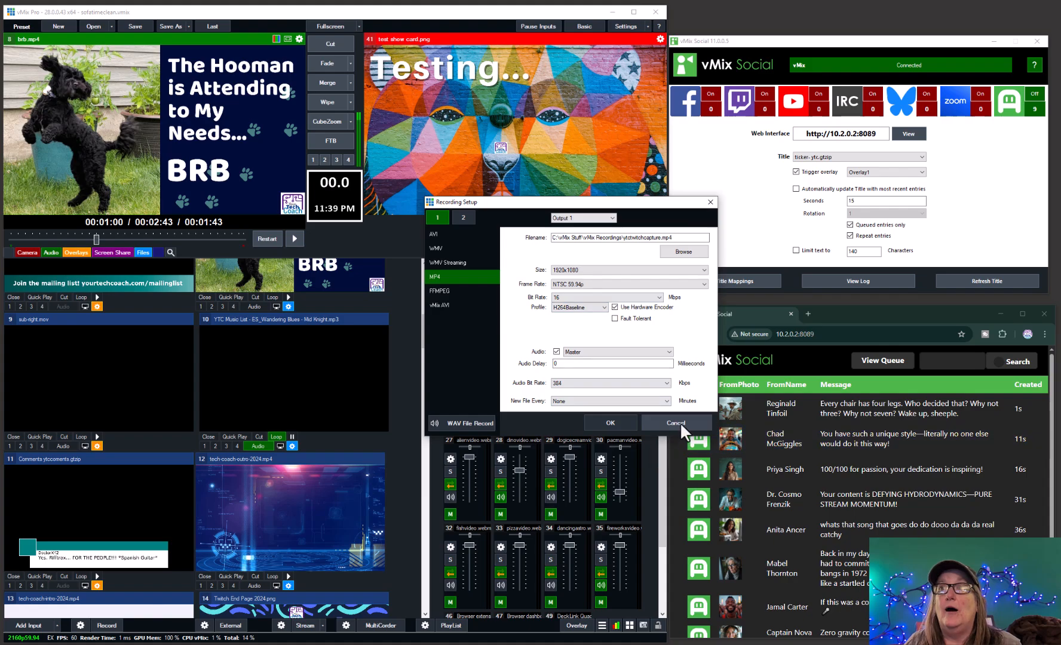
{"action": "left_click", "coordinate": [681, 425]}
{"action": "left_click", "coordinate": [107, 627]}
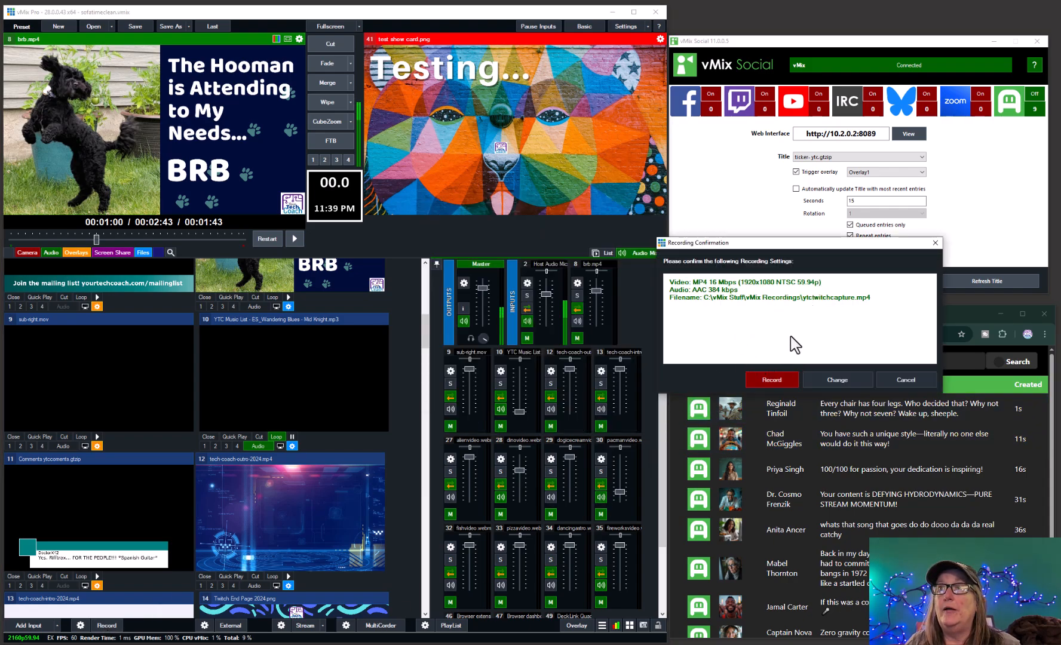
{"action": "left_click", "coordinate": [771, 380]}
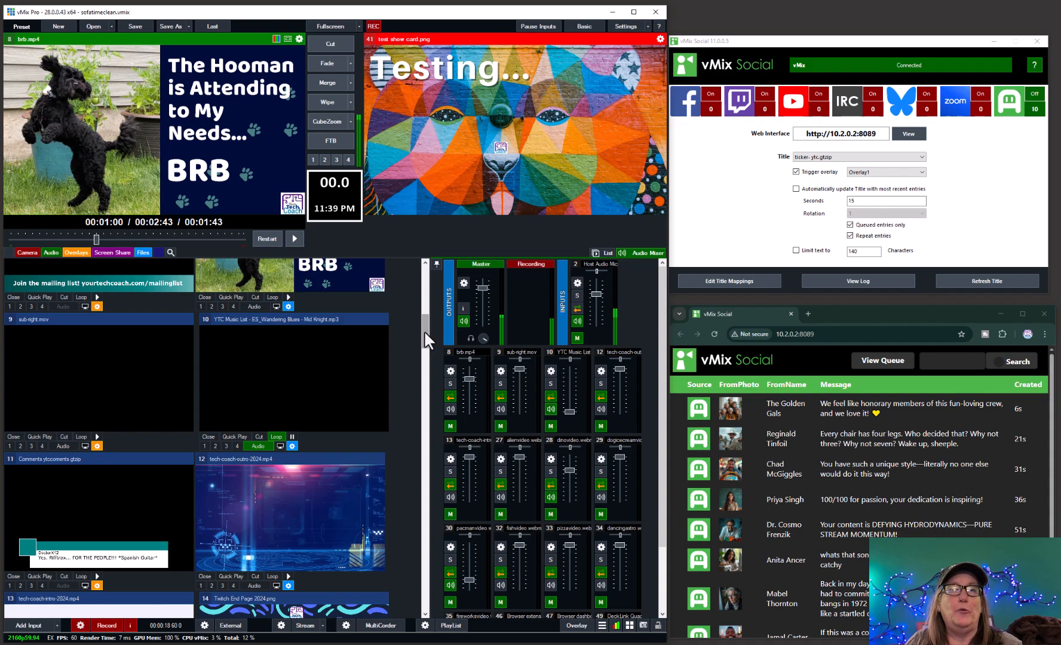
Play reaction-congrats.mov in overlay 4, and show and hide the Comments ytccoments.gtzip title in overlay 3
{"action": "left_click_drag", "start_coordinate": [424, 331], "coordinate": [426, 402]}
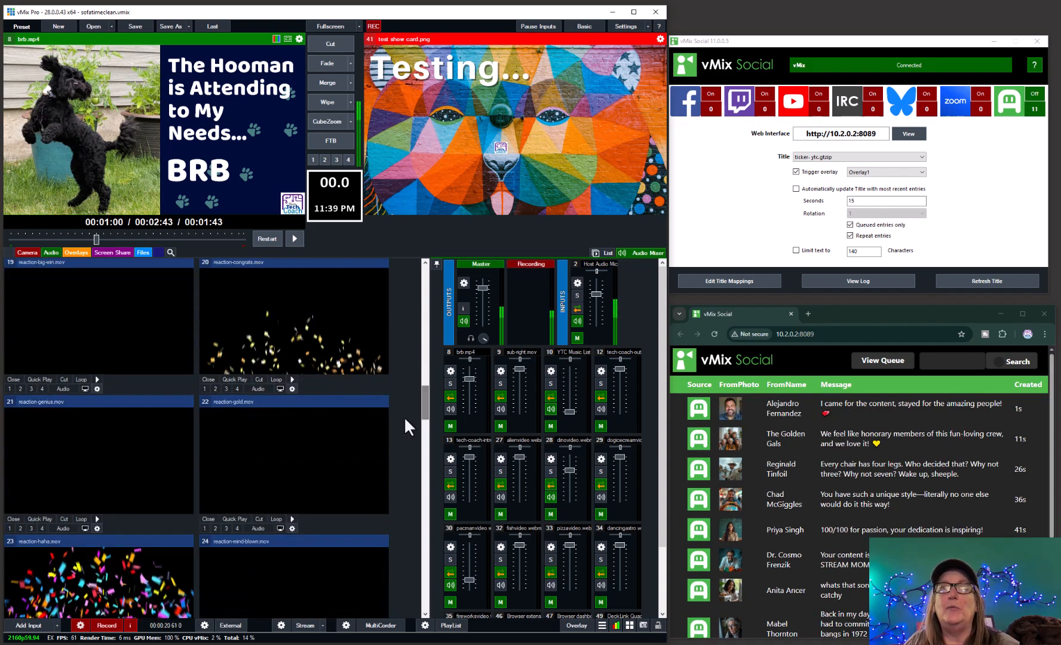
{"action": "left_click", "coordinate": [236, 388]}
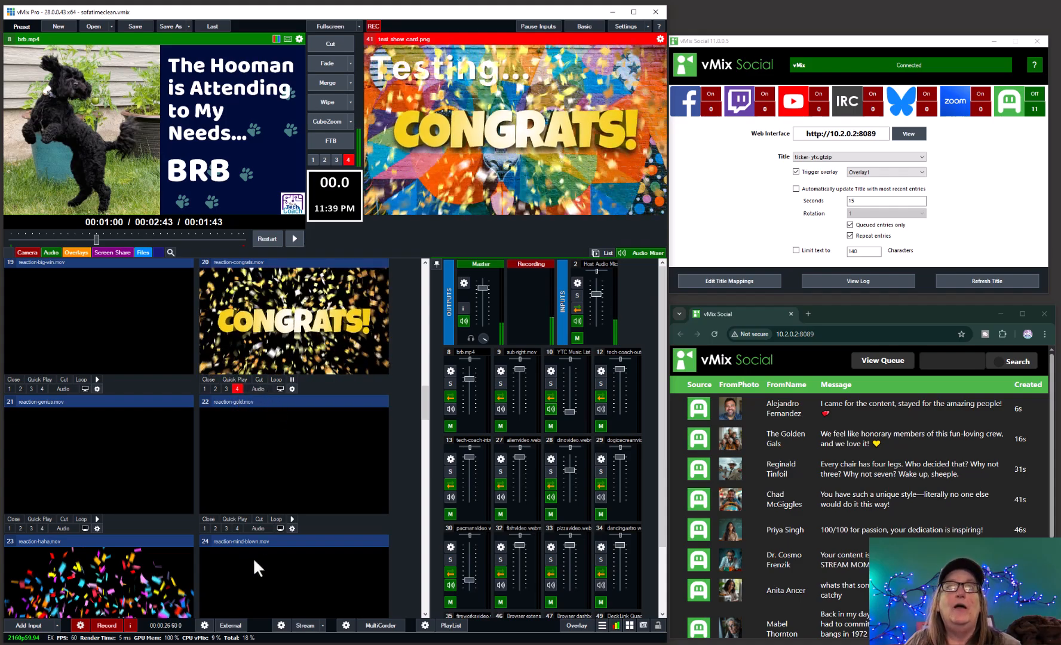
{"action": "left_click_drag", "start_coordinate": [421, 401], "coordinate": [415, 336]}
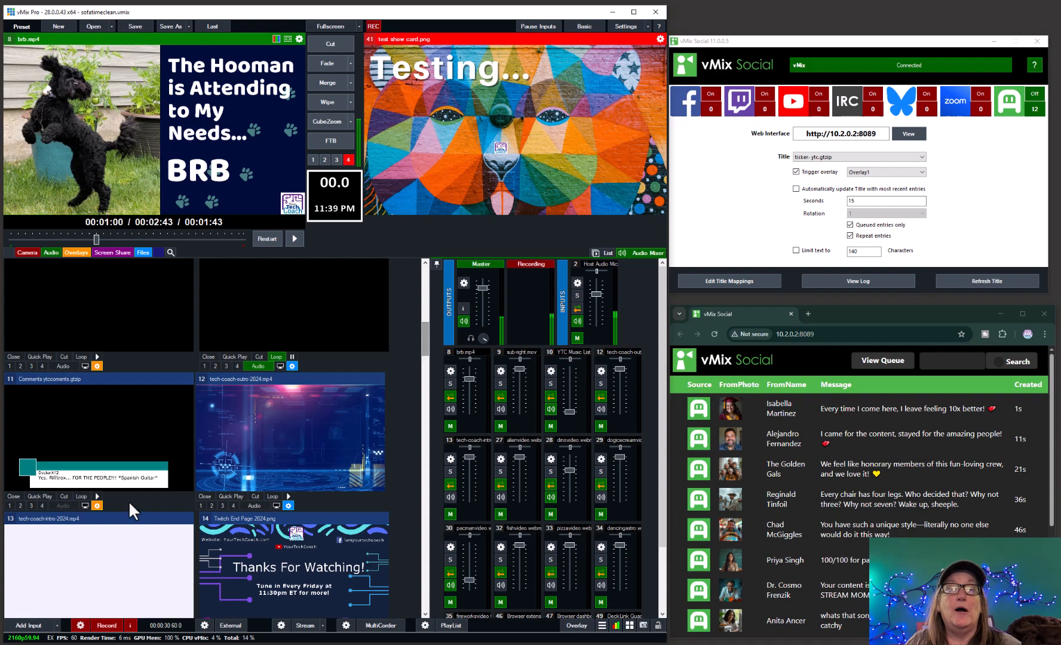
{"action": "left_click", "coordinate": [31, 506]}
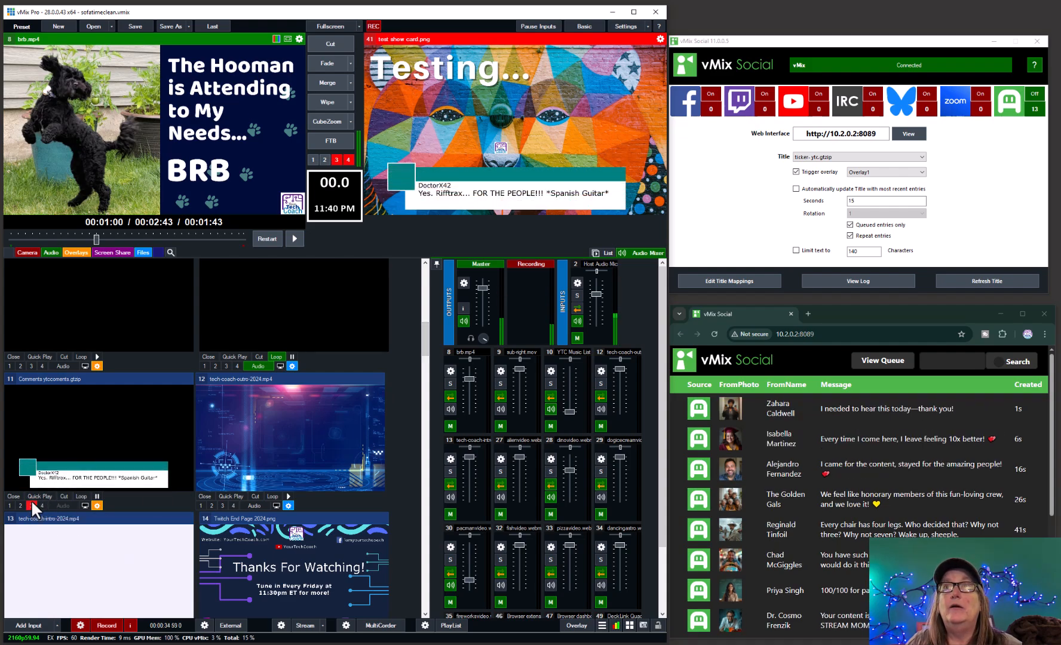
{"action": "left_click", "coordinate": [31, 505]}
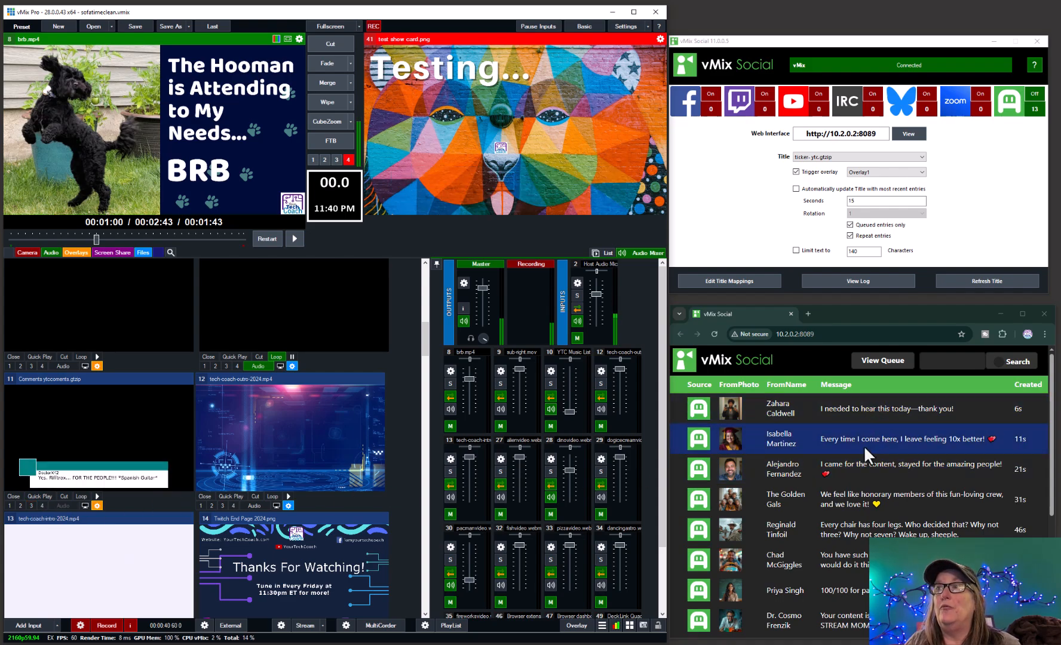
Try to send the "Every time I come here, I leave feeling 10x better!" comment to the live overlay
{"action": "left_click", "coordinate": [811, 443]}
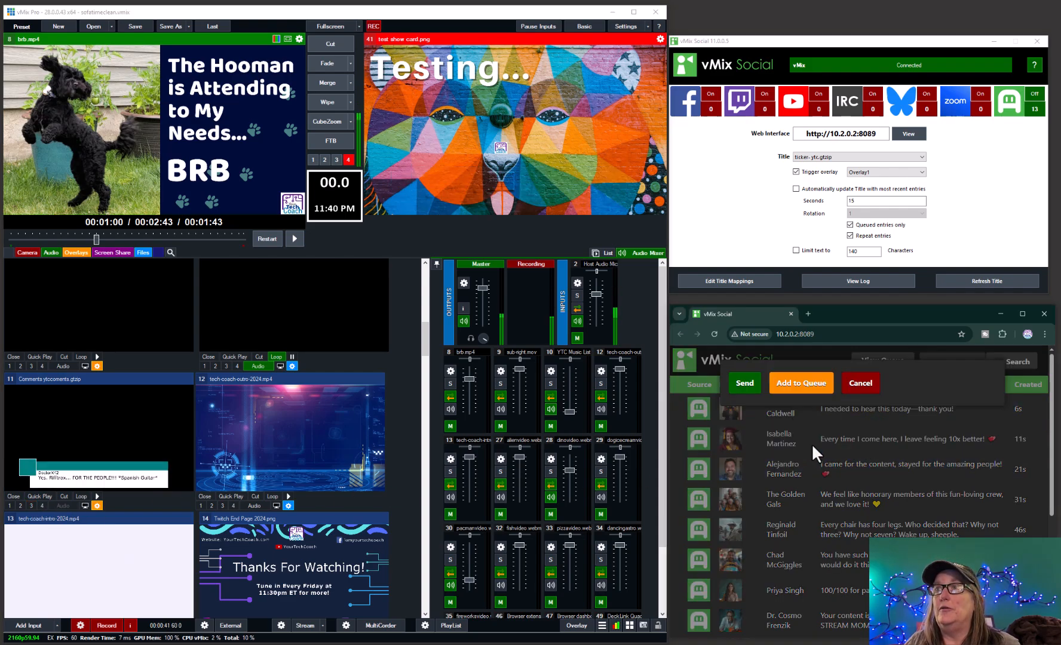
{"action": "left_click", "coordinate": [745, 385]}
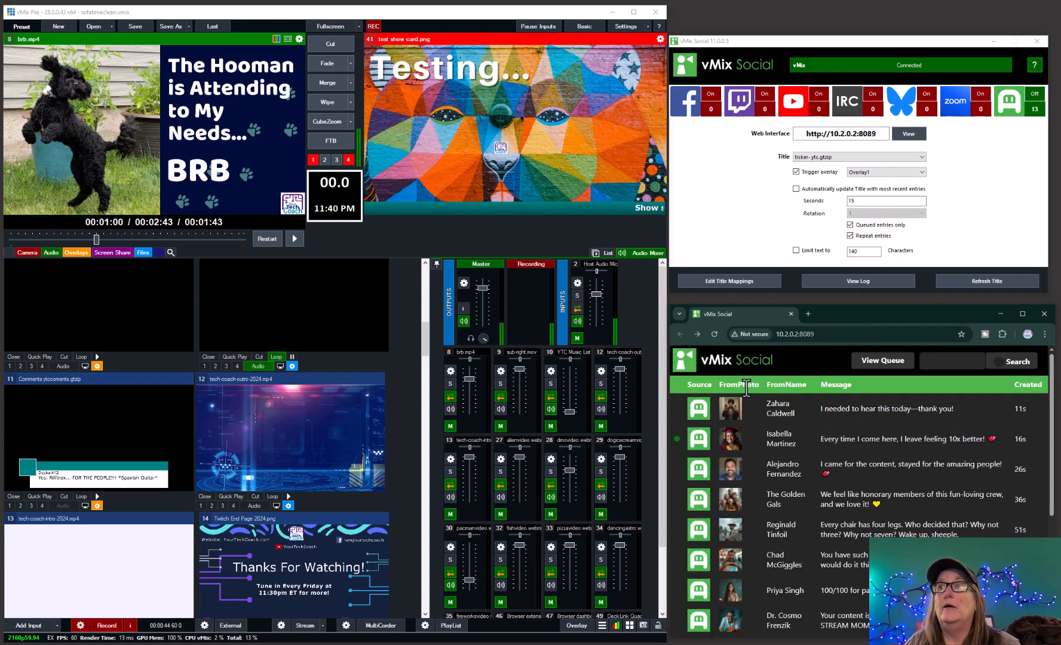
Set the vMix Social title to Comments ytccoments.gtzip, and turn off overlays 4 and 1 in the program output
{"action": "left_click", "coordinate": [867, 156]}
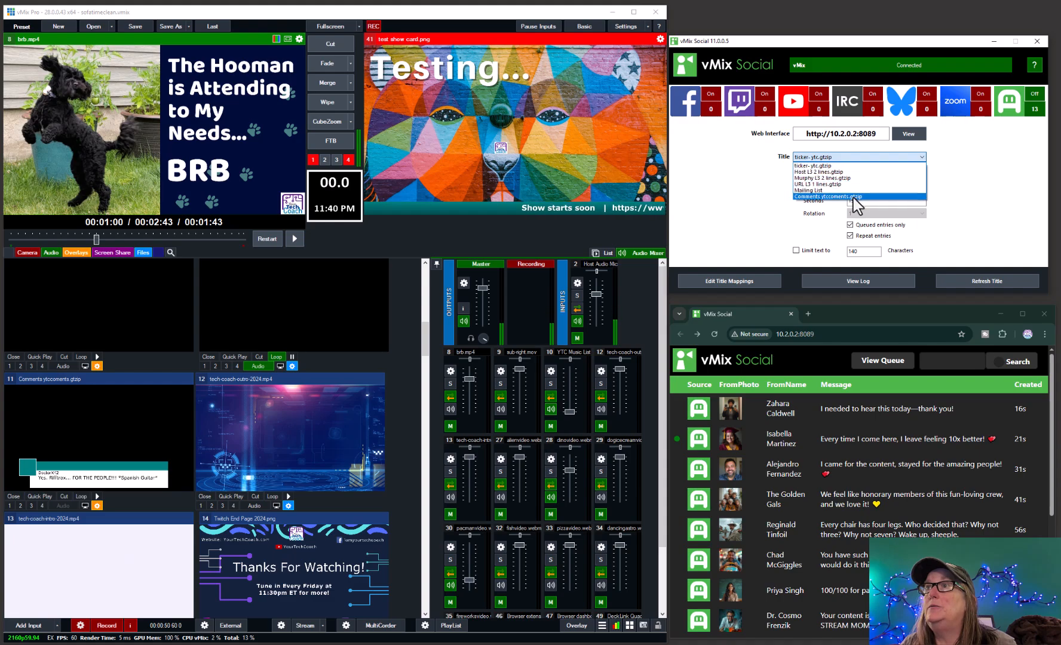
{"action": "left_click", "coordinate": [856, 197]}
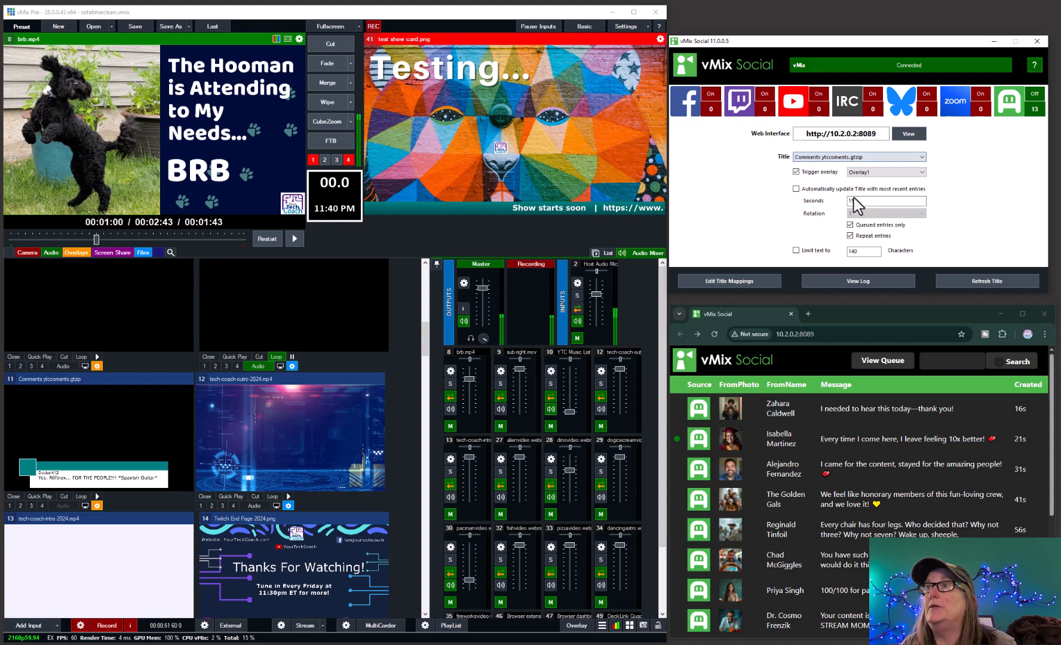
{"action": "left_click", "coordinate": [347, 159]}
{"action": "left_click", "coordinate": [312, 160]}
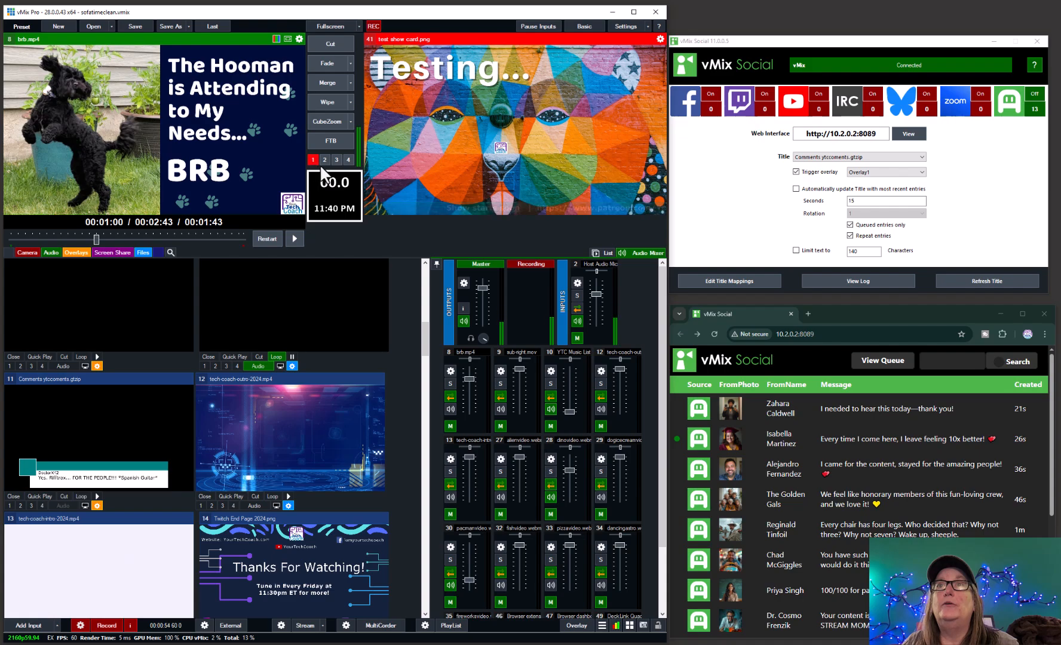
Send the "honorary members" and "I came for the content" comments on air one after the other, and clear overlay 1
{"action": "left_click", "coordinate": [699, 505]}
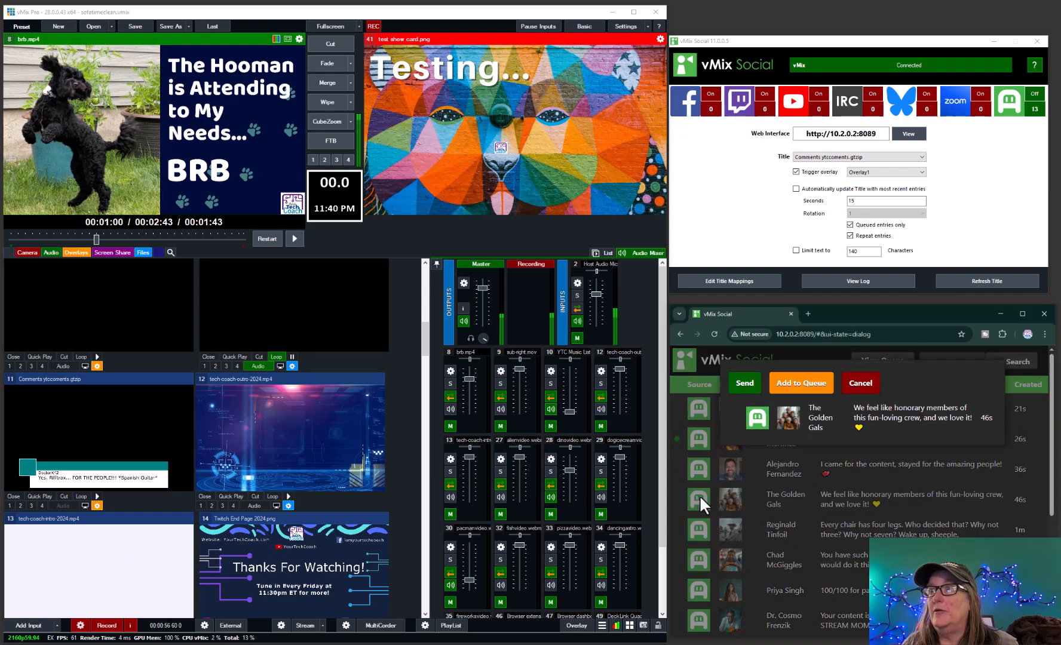
{"action": "left_click", "coordinate": [747, 386]}
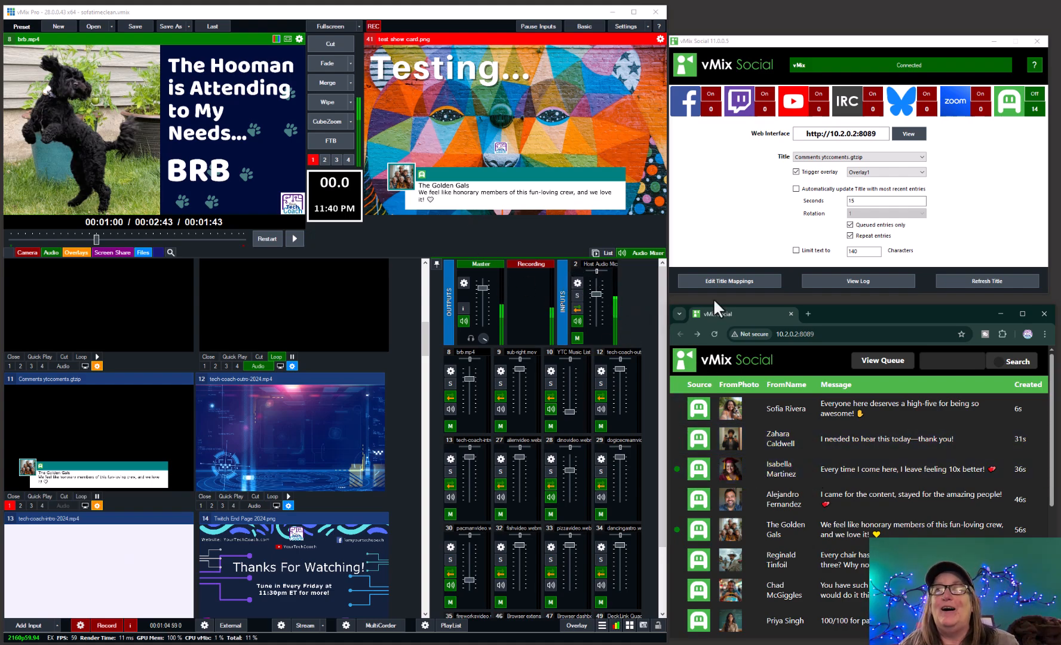
{"action": "left_click", "coordinate": [777, 499]}
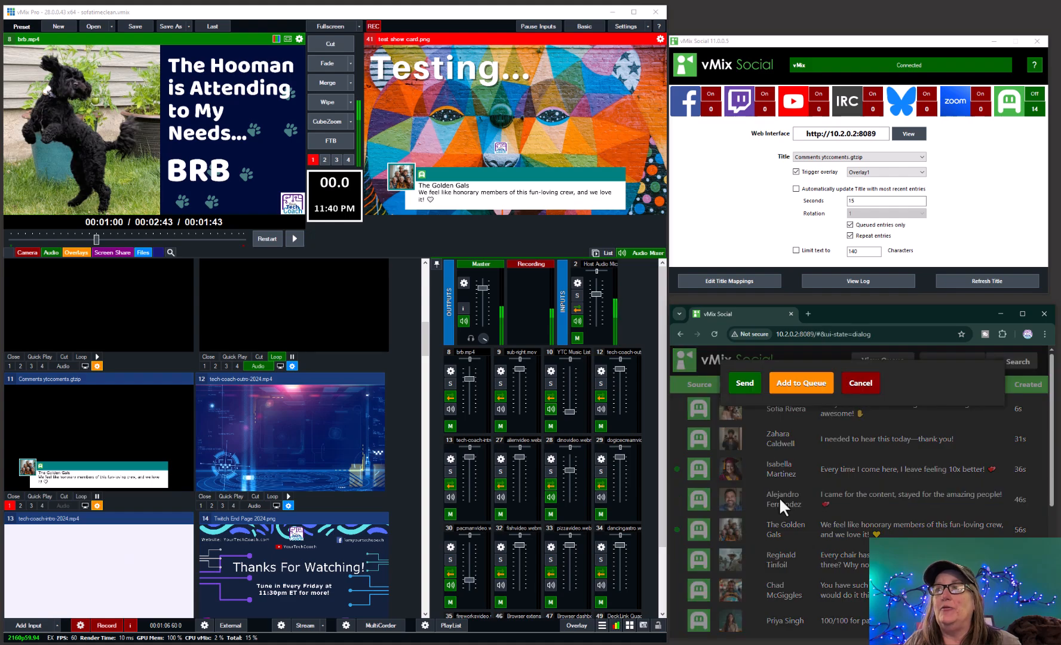
{"action": "left_click", "coordinate": [745, 385]}
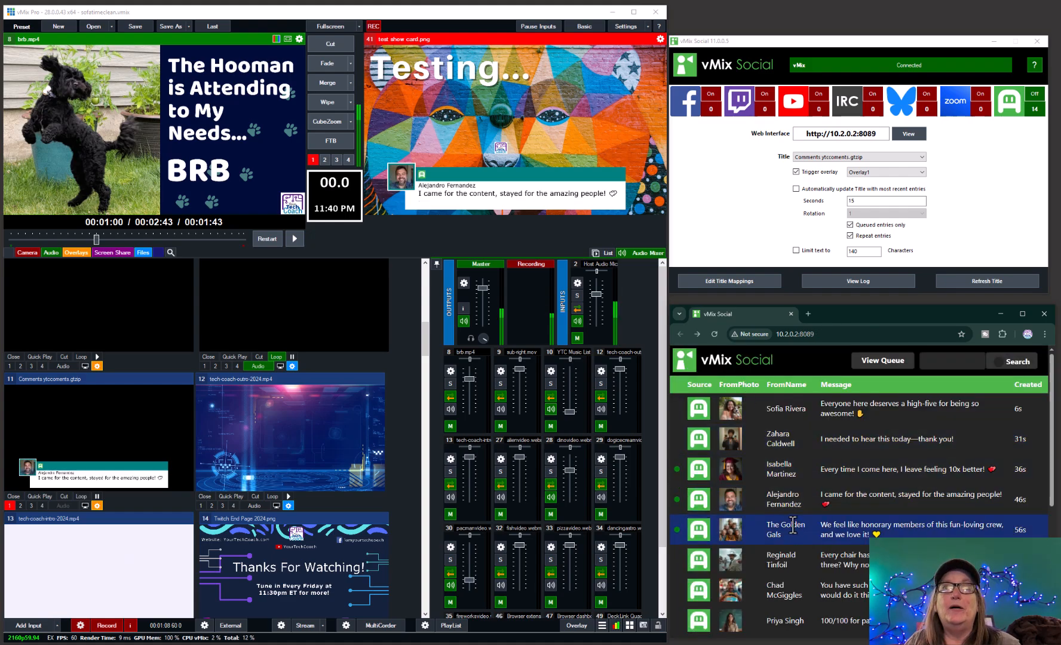
{"action": "left_click", "coordinate": [313, 158]}
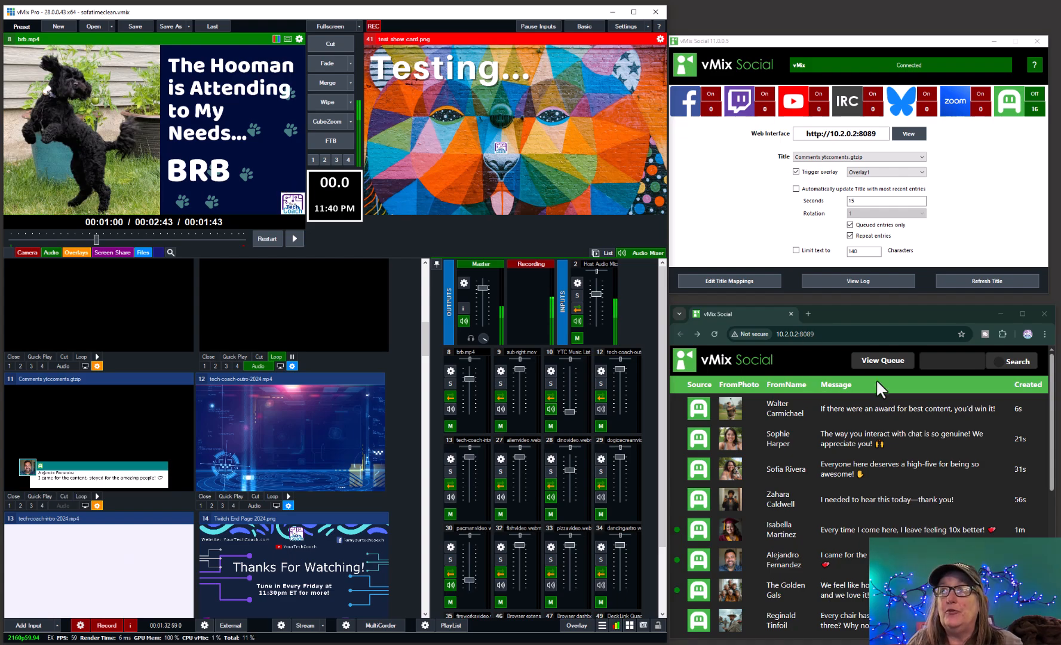
Send the "If there were an award for best content, you'd win it!" comment on air and clear overlay 1
{"action": "left_click", "coordinate": [914, 409]}
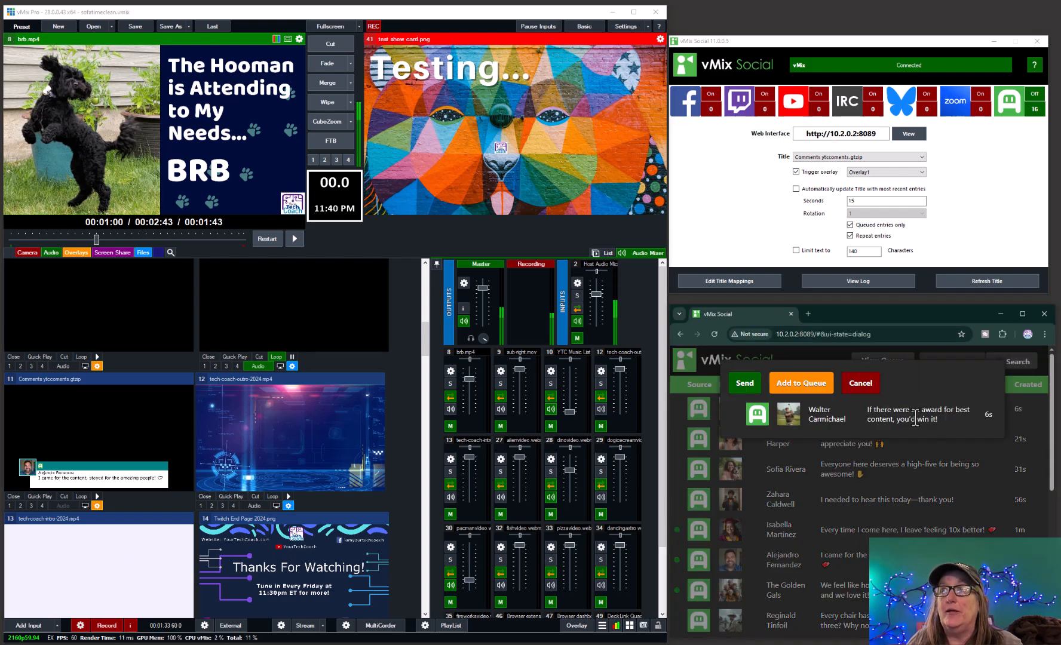
{"action": "left_click", "coordinate": [760, 383]}
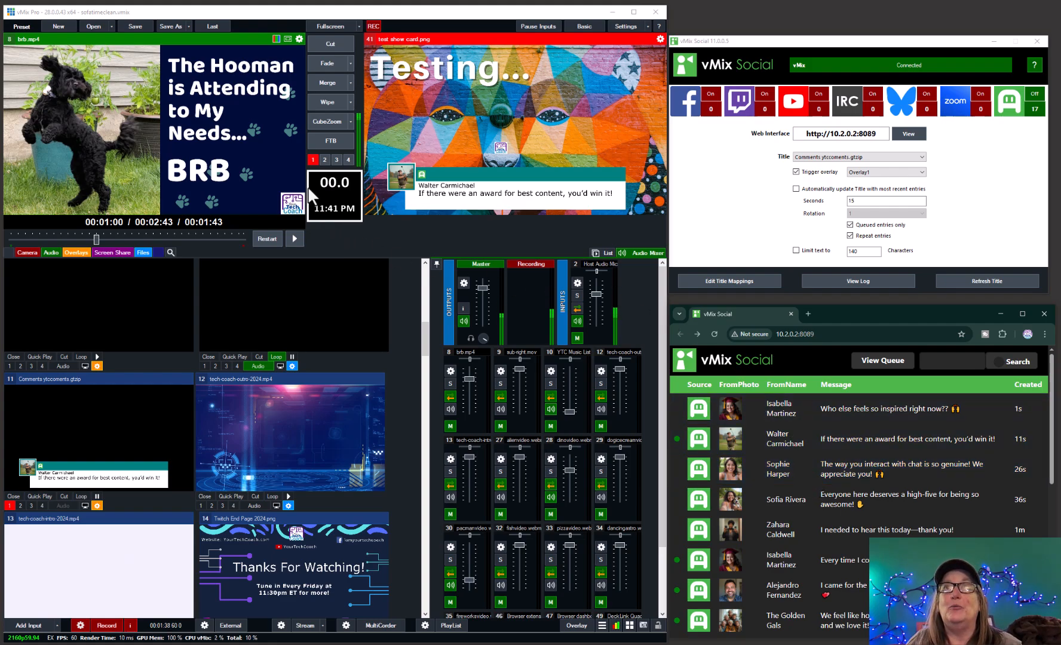
{"action": "left_click", "coordinate": [313, 159]}
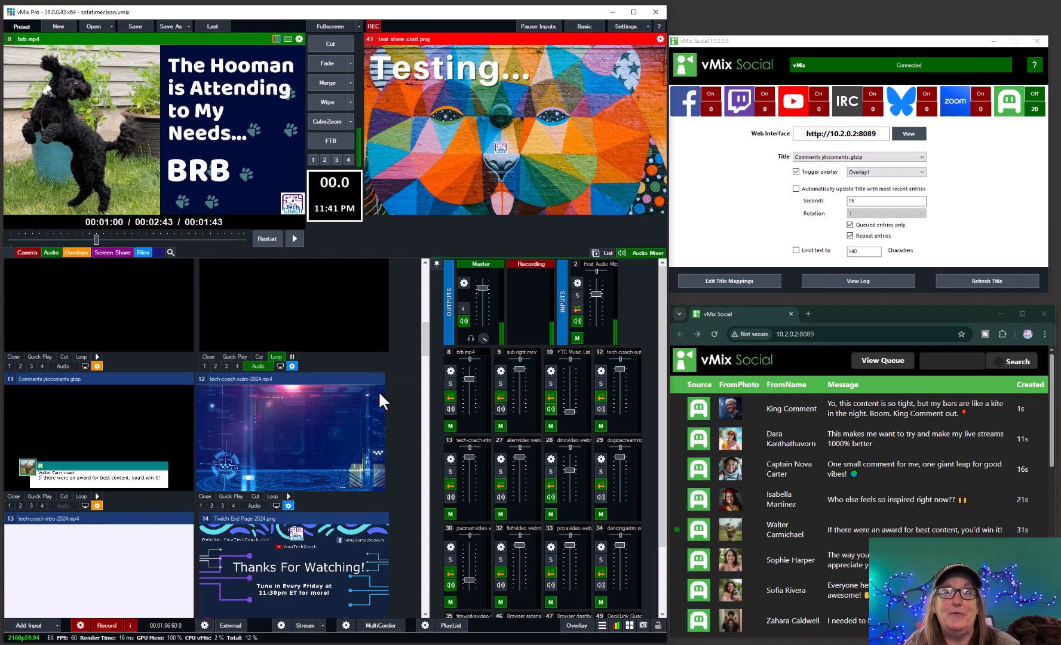
Send the "Yo, this content is so tight" comment on air and stop the recording
{"action": "left_click", "coordinate": [868, 411]}
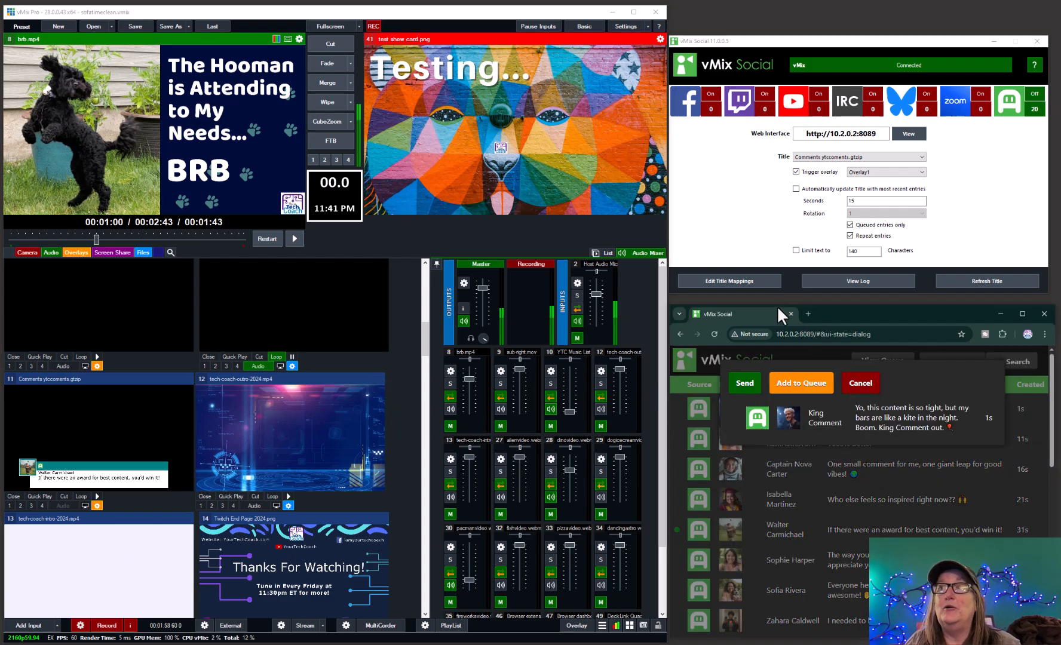
{"action": "left_click", "coordinate": [745, 383]}
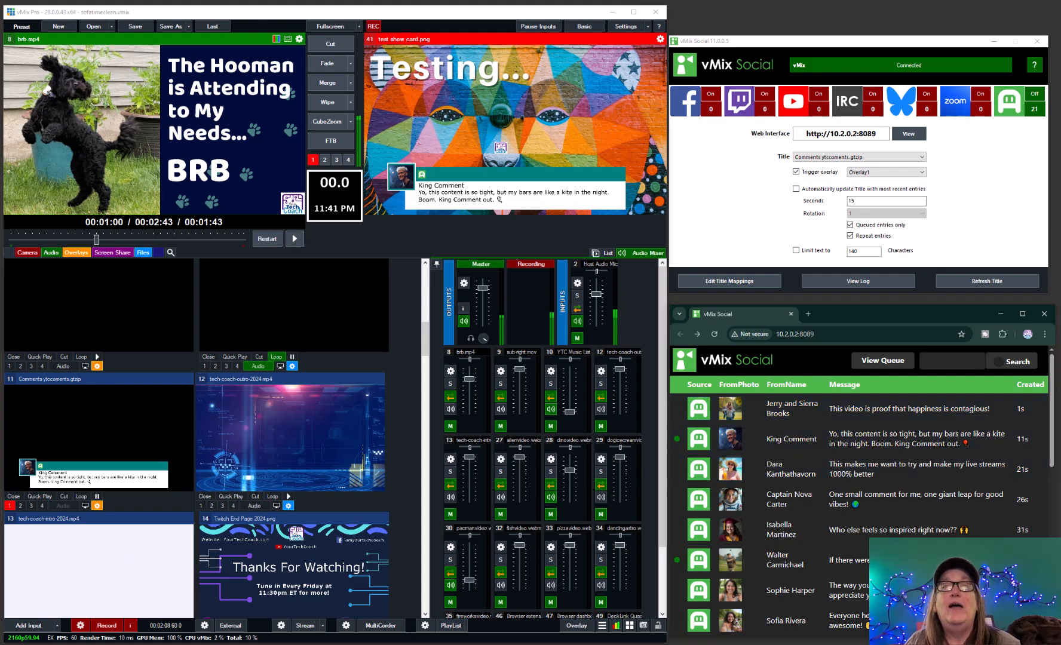
{"action": "left_click", "coordinate": [114, 627]}
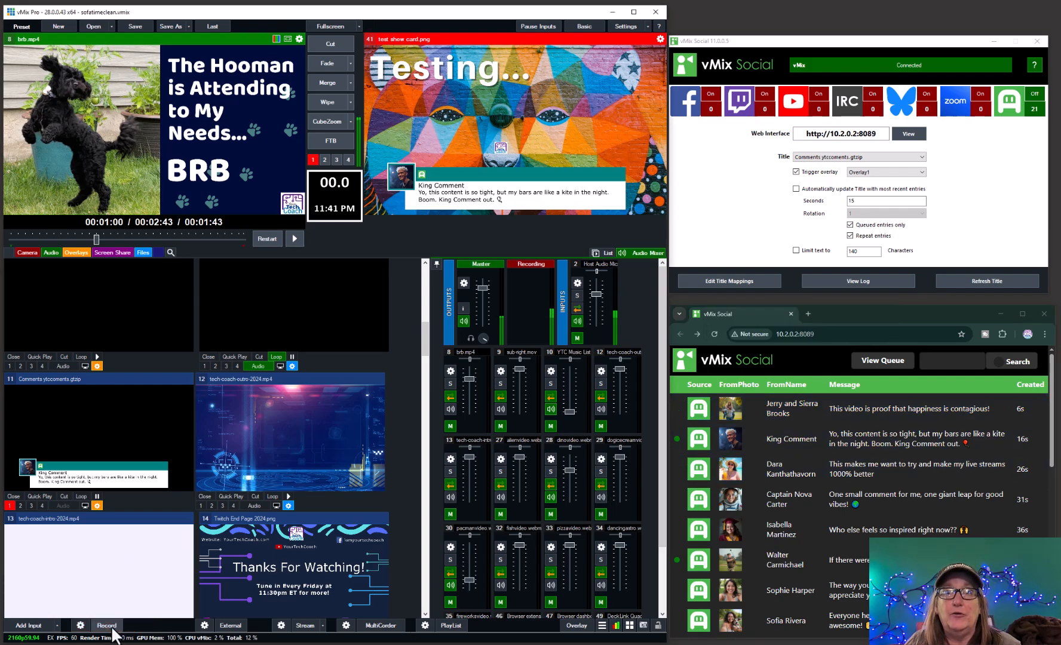